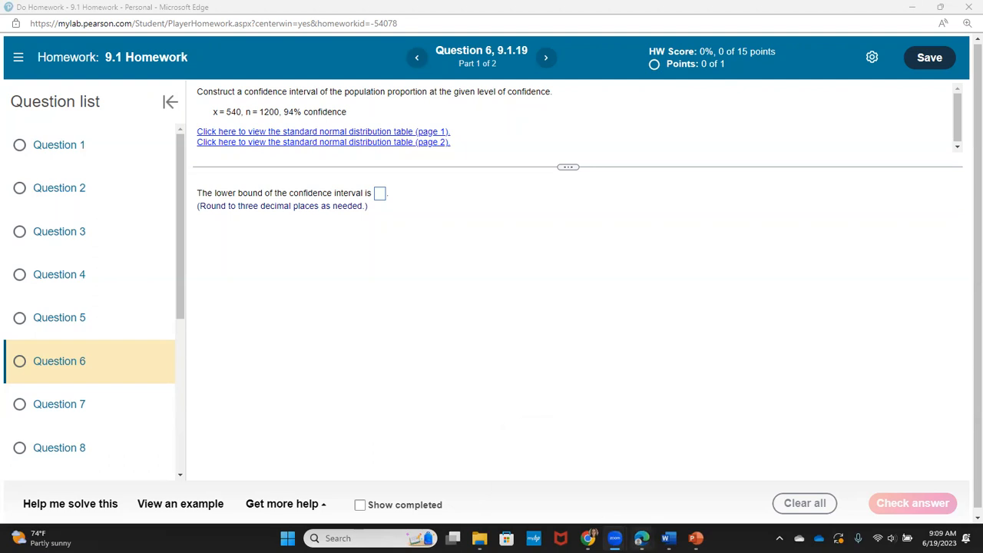
Arrange the homework window side by side with the browser window showing the Canvas course.
{"action": "mouse_move", "coordinate": [641, 538]}
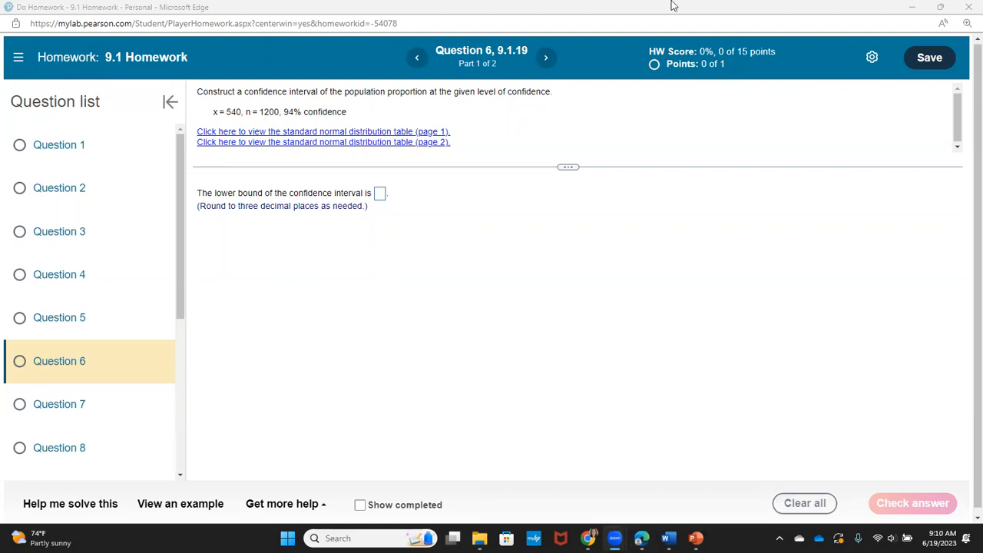
{"action": "key", "text": "super+Left"}
{"action": "left_click", "coordinate": [612, 123]}
{"action": "left_click", "coordinate": [622, 13]}
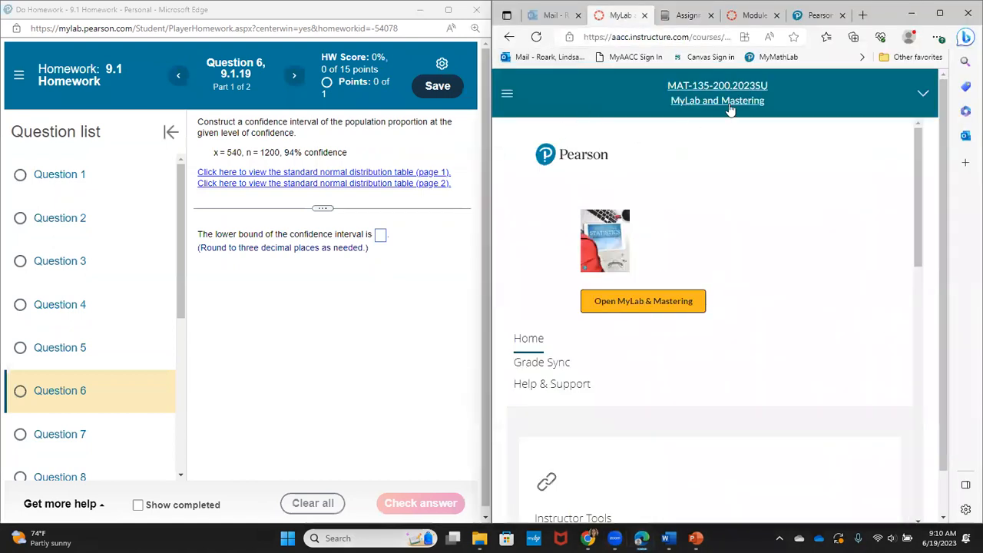
Open the Section 9.1: Resources and Assignments page from the course modules in Canvas.
{"action": "left_click", "coordinate": [507, 93]}
{"action": "left_click", "coordinate": [526, 163]}
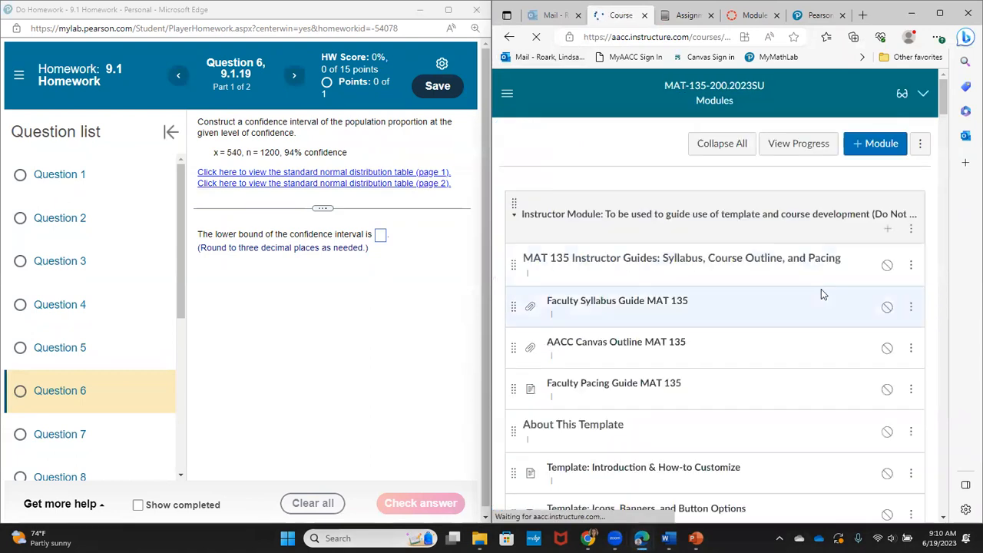
{"action": "scroll", "coordinate": [823, 292], "scroll_direction": "down", "scroll_amount": 10}
{"action": "scroll", "coordinate": [887, 330], "scroll_direction": "down", "scroll_amount": 15}
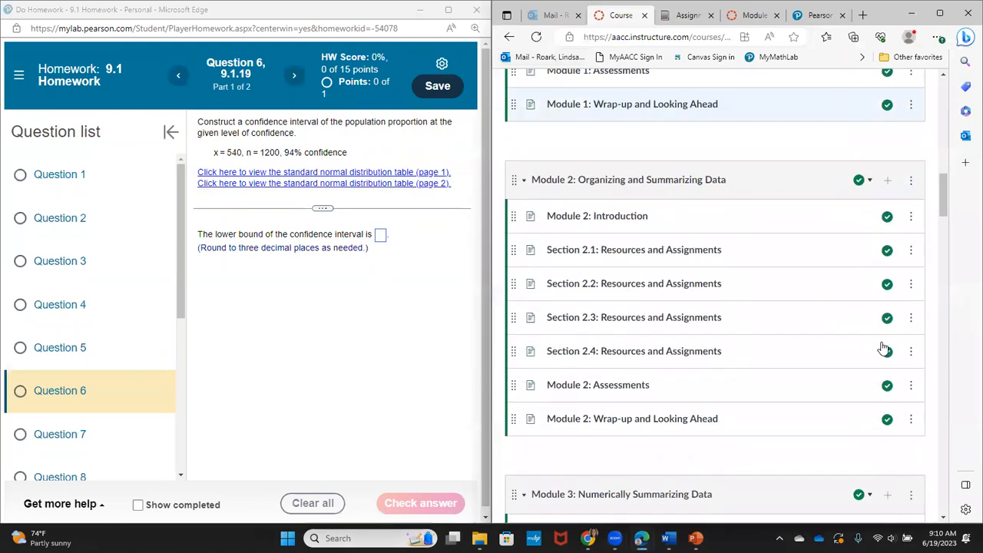
{"action": "scroll", "coordinate": [883, 365], "scroll_direction": "down", "scroll_amount": 10}
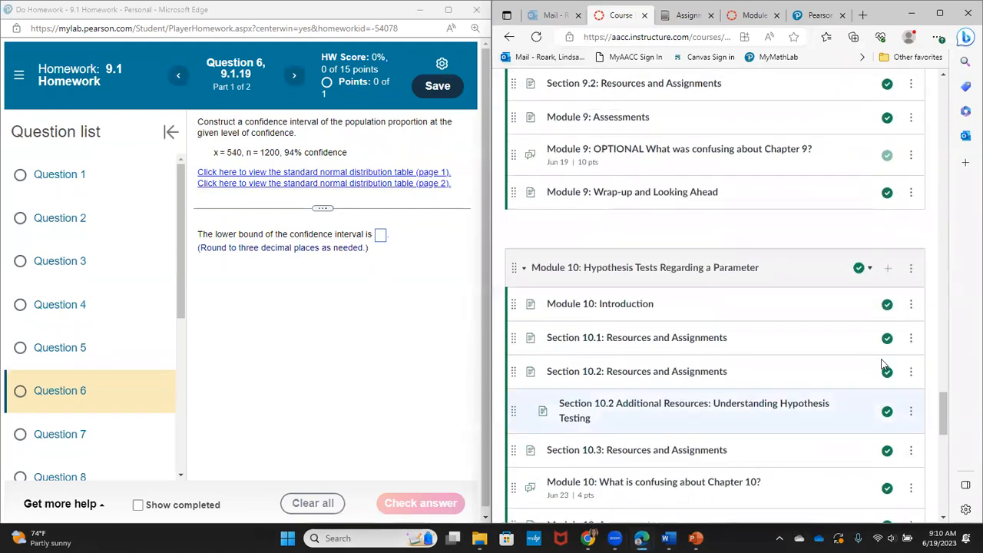
{"action": "scroll", "coordinate": [676, 231], "scroll_direction": "up", "scroll_amount": 2}
{"action": "left_click", "coordinate": [665, 213]}
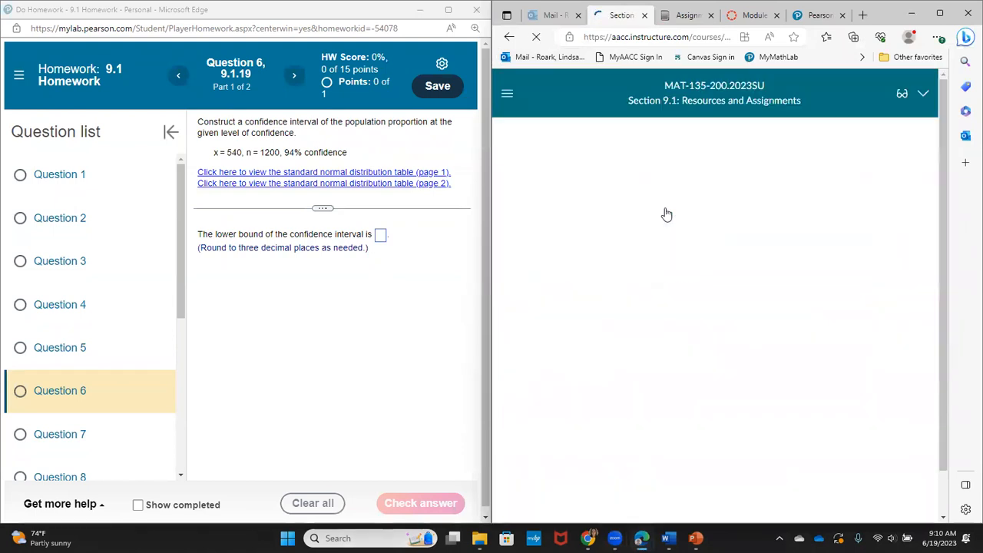
Find the StatCrunch video on confidence intervals for a population proportion among the required resources, play it briefly and pause it.
{"action": "scroll", "coordinate": [802, 219], "scroll_direction": "down", "scroll_amount": 2}
{"action": "scroll", "coordinate": [803, 218], "scroll_direction": "down", "scroll_amount": 1}
{"action": "scroll", "coordinate": [803, 219], "scroll_direction": "up", "scroll_amount": 3}
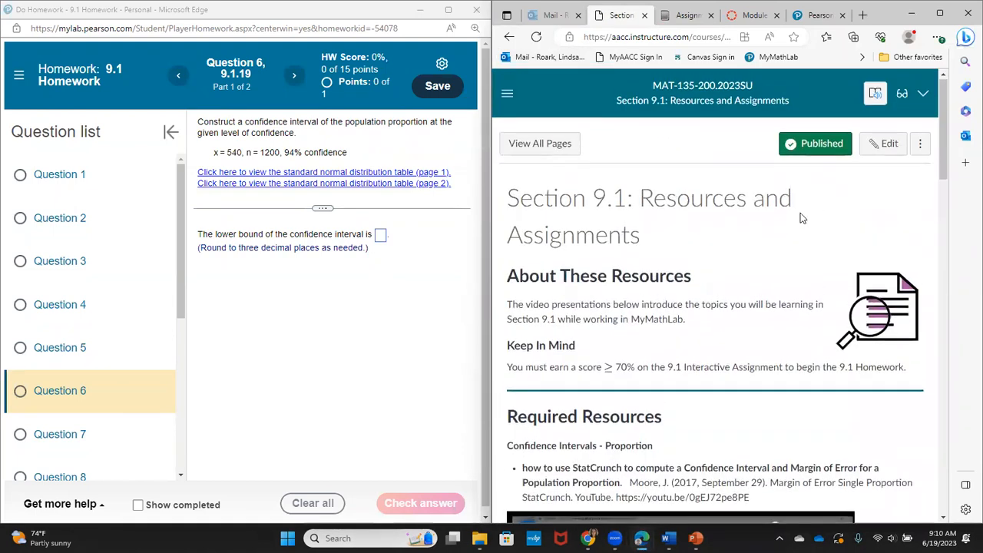
{"action": "scroll", "coordinate": [803, 218], "scroll_direction": "down", "scroll_amount": 8}
{"action": "scroll", "coordinate": [895, 252], "scroll_direction": "up", "scroll_amount": 1}
{"action": "scroll", "coordinate": [710, 263], "scroll_direction": "up", "scroll_amount": 1}
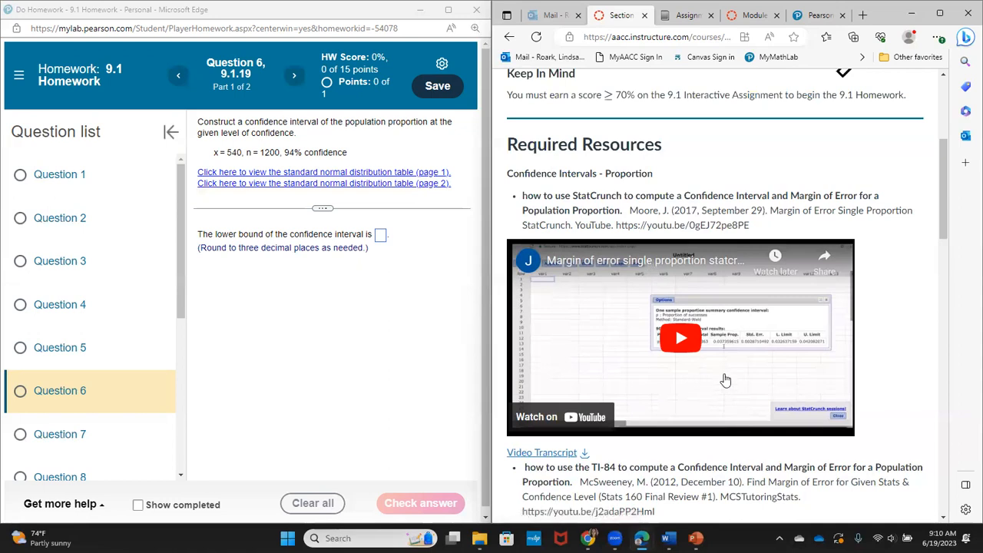
{"action": "left_click", "coordinate": [683, 338]}
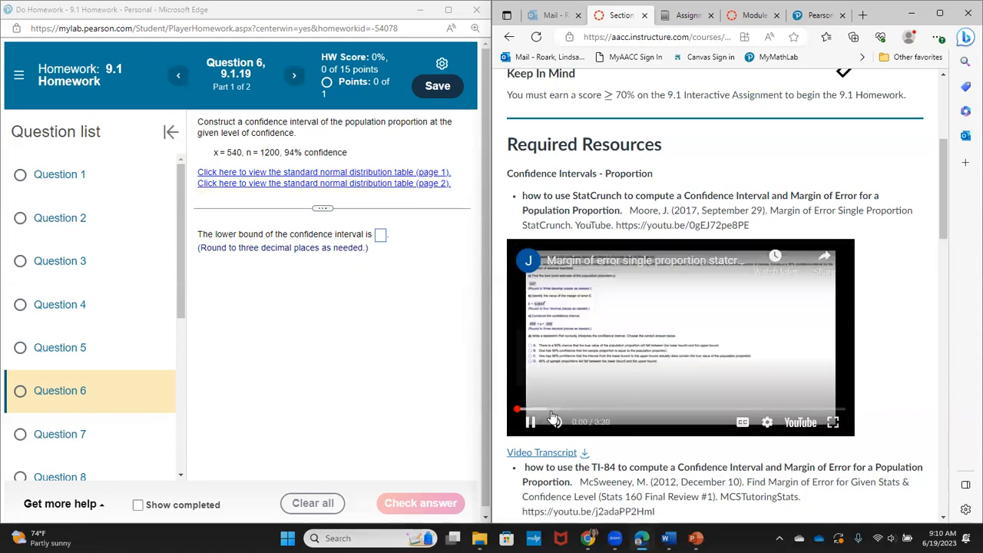
{"action": "left_click", "coordinate": [531, 423]}
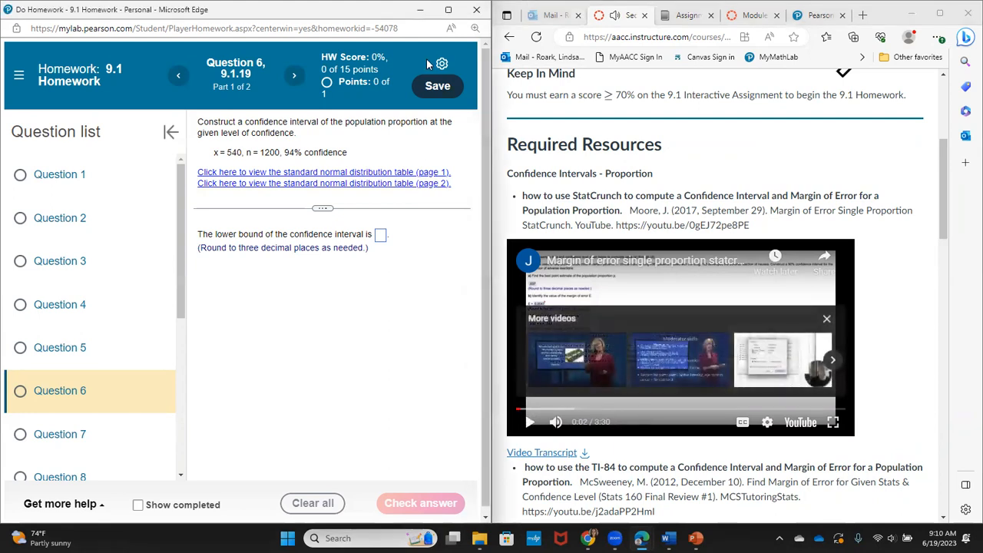
Launch StatCrunch from the homework's help options and place it side by side with Question 6.
{"action": "left_click", "coordinate": [449, 10]}
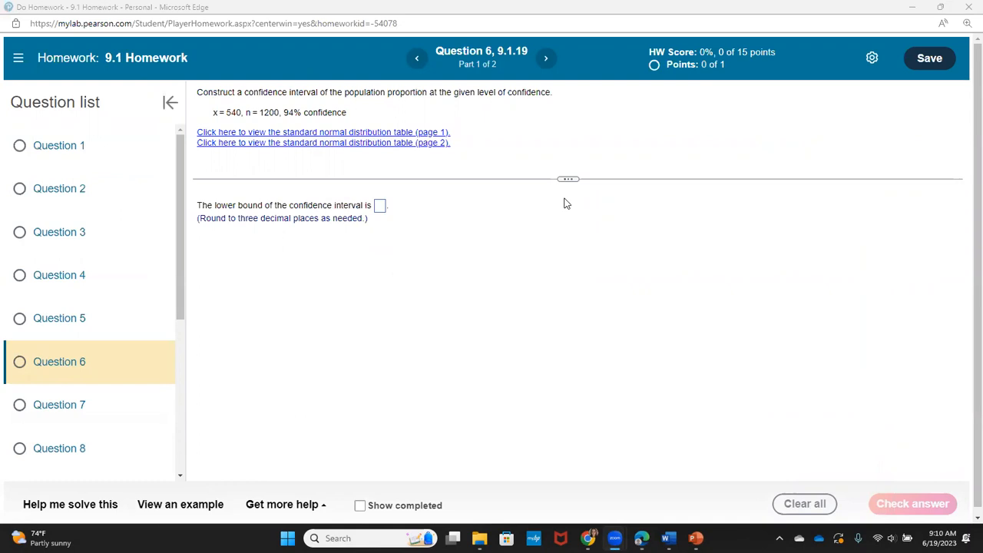
{"action": "left_click", "coordinate": [306, 507]}
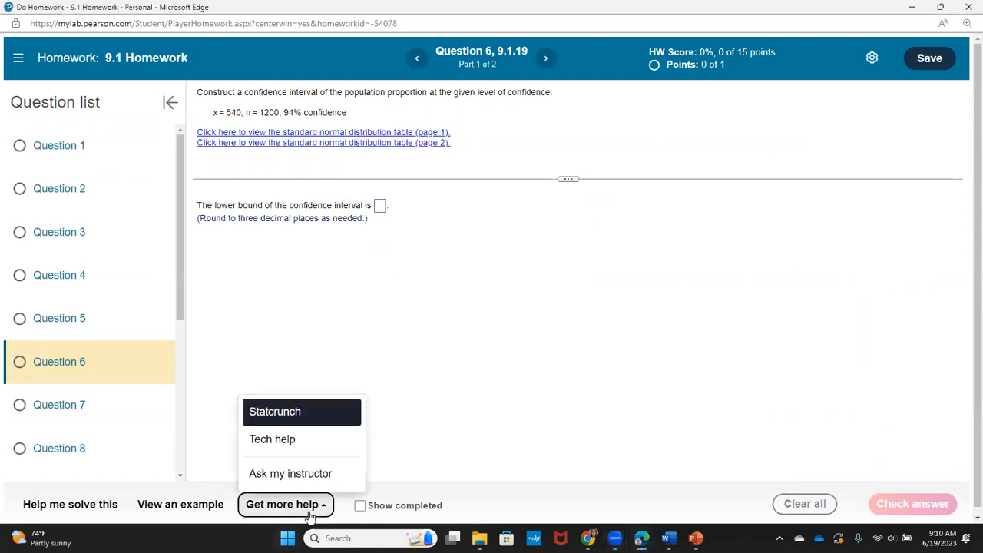
{"action": "left_click", "coordinate": [302, 412]}
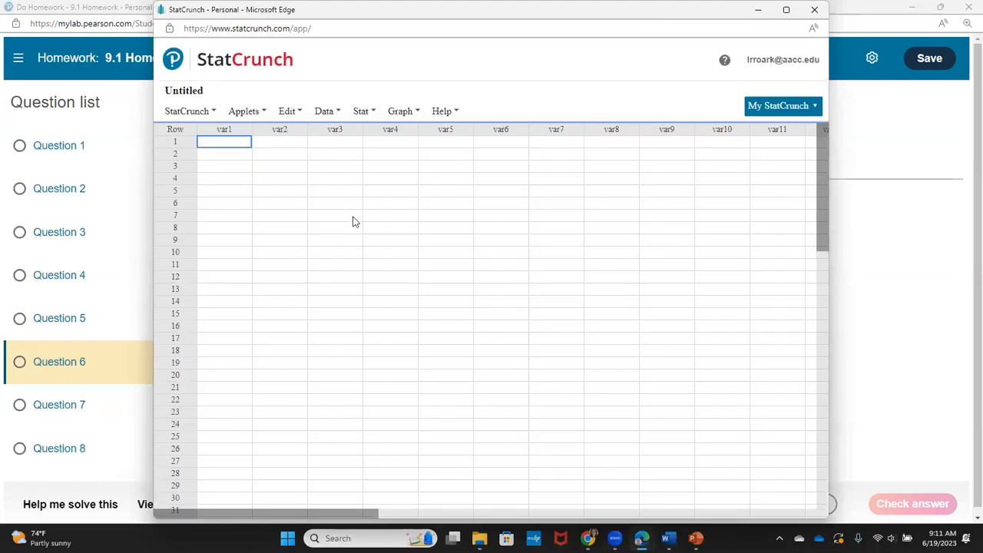
{"action": "key", "text": "super+Right"}
{"action": "left_click", "coordinate": [53, 138]}
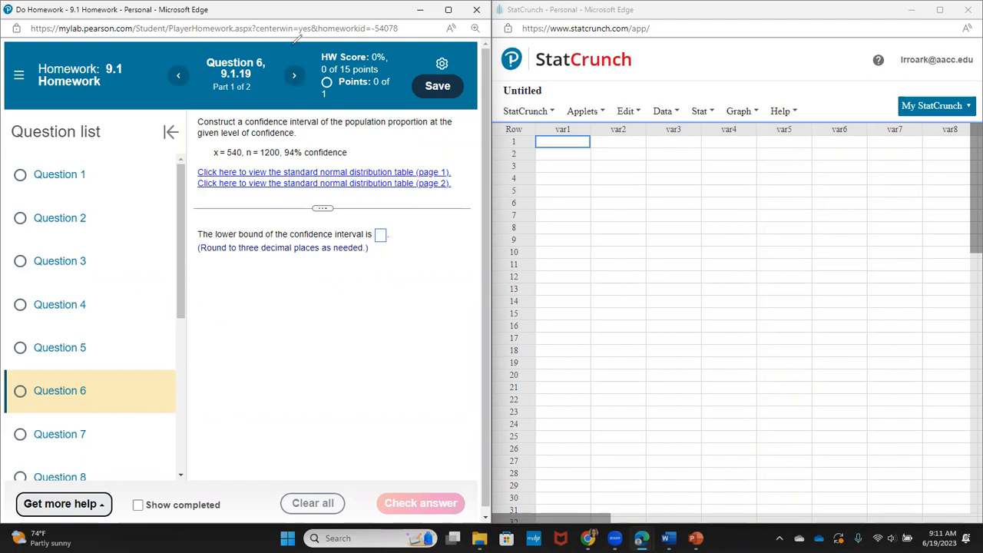
Annotate the screen below the question with the text "n=1200, x=540".
{"action": "left_click", "coordinate": [293, 44]}
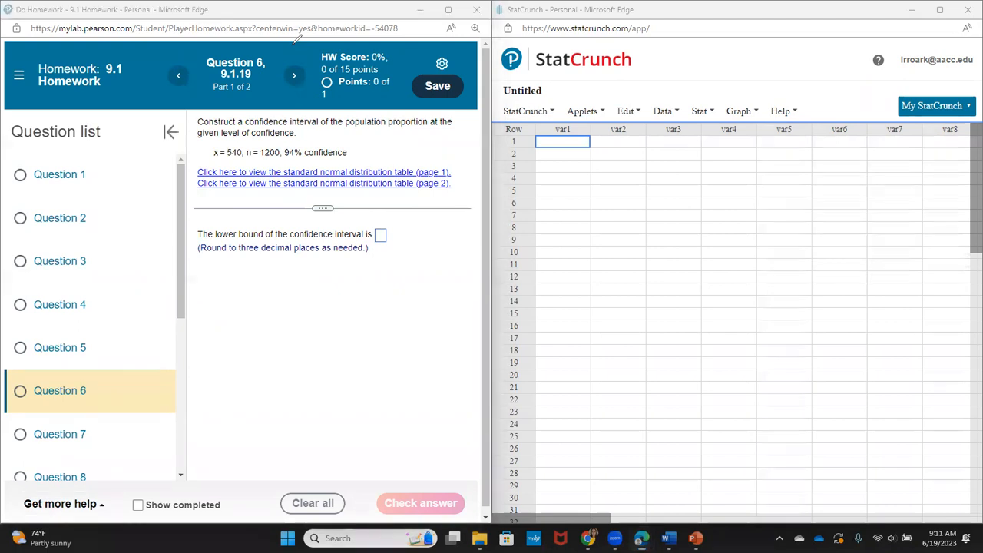
{"action": "left_click", "coordinate": [215, 293]}
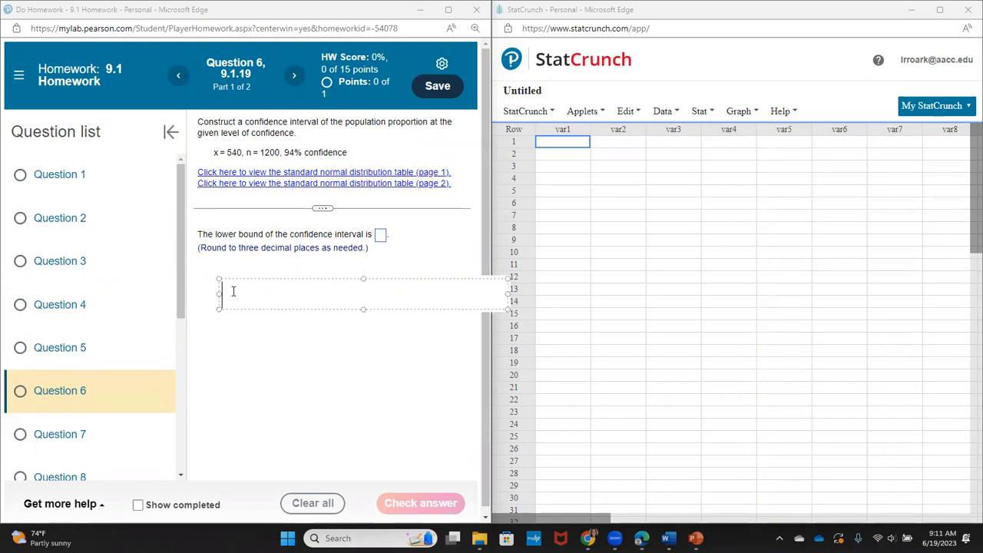
{"action": "type", "text": "n=1200, x="}
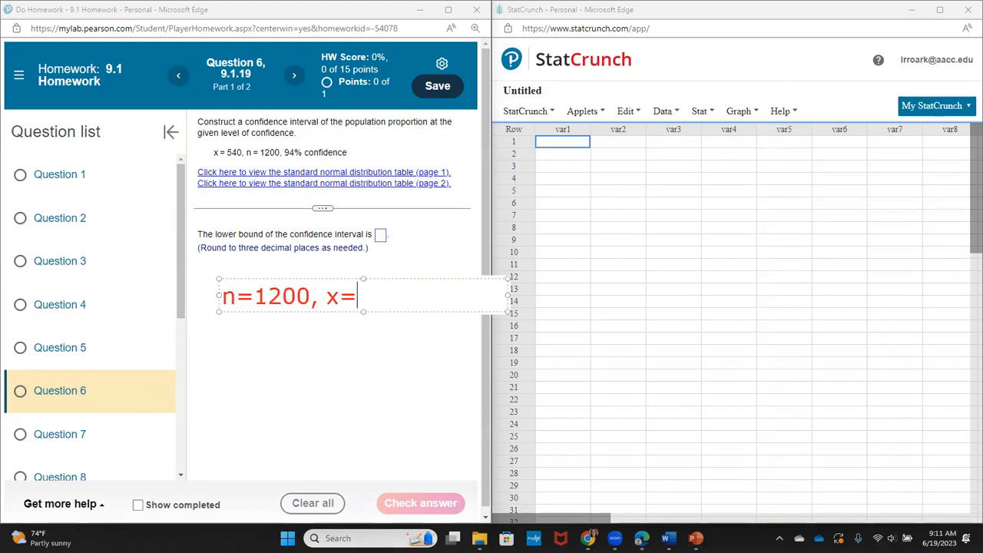
{"action": "type", "text": "540"}
{"action": "key", "text": "Return"}
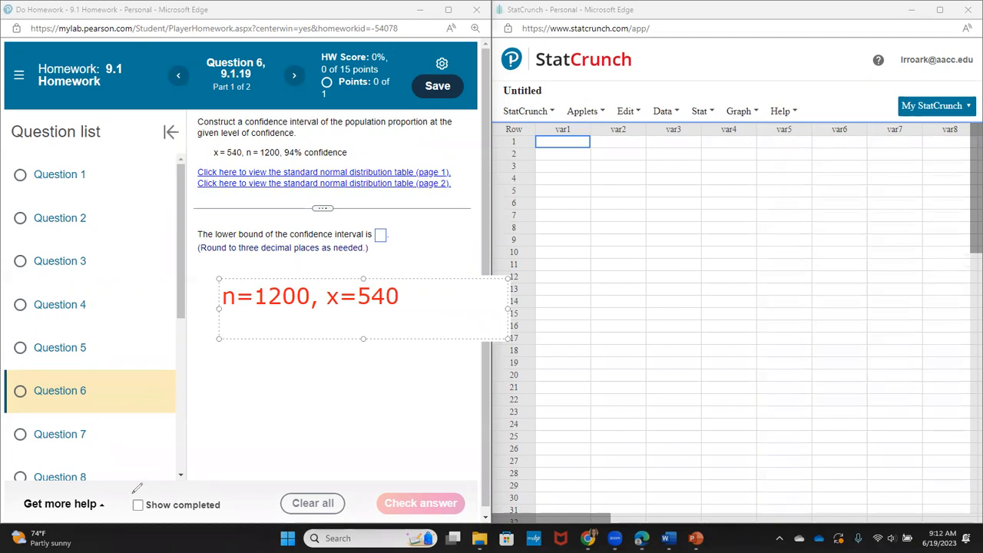
Draw p-hat and an equals sign below the first note, and add the text "540/1200" beside them.
{"action": "mouse_move", "coordinate": [230, 359]}
{"action": "left_mouse_down"}
{"action": "mouse_move", "coordinate": [226, 390]}
{"action": "mouse_move", "coordinate": [237, 362]}
{"action": "mouse_move", "coordinate": [227, 368]}
{"action": "mouse_move", "coordinate": [228, 342]}
{"action": "mouse_move", "coordinate": [263, 362]}
{"action": "left_mouse_up"}
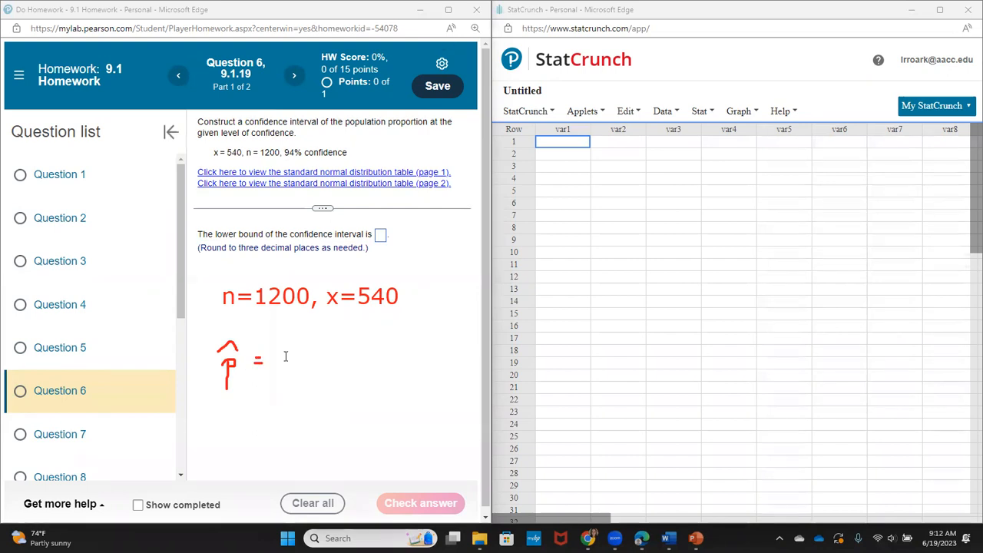
{"action": "left_click", "coordinate": [286, 356]}
{"action": "type", "text": "5"}
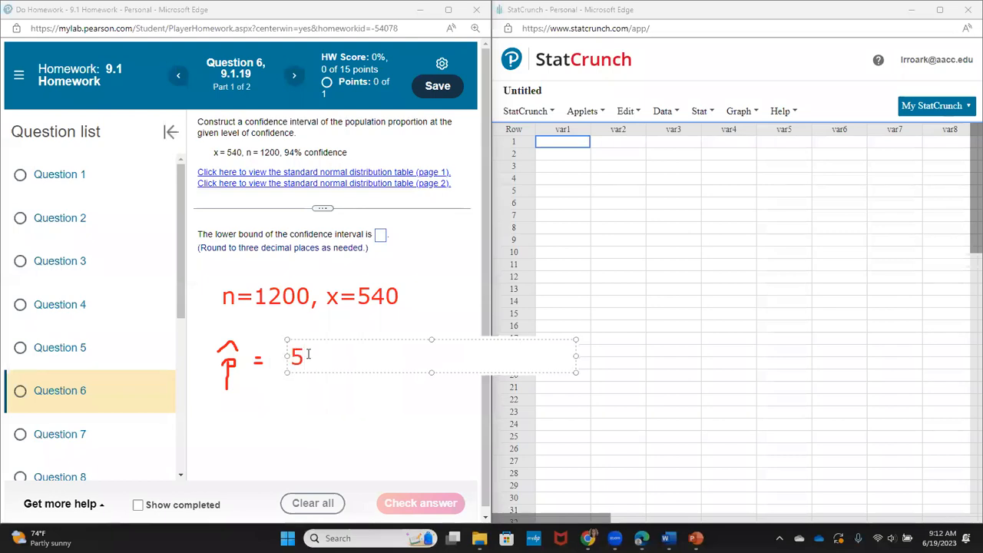
{"action": "type", "text": "40/1200"}
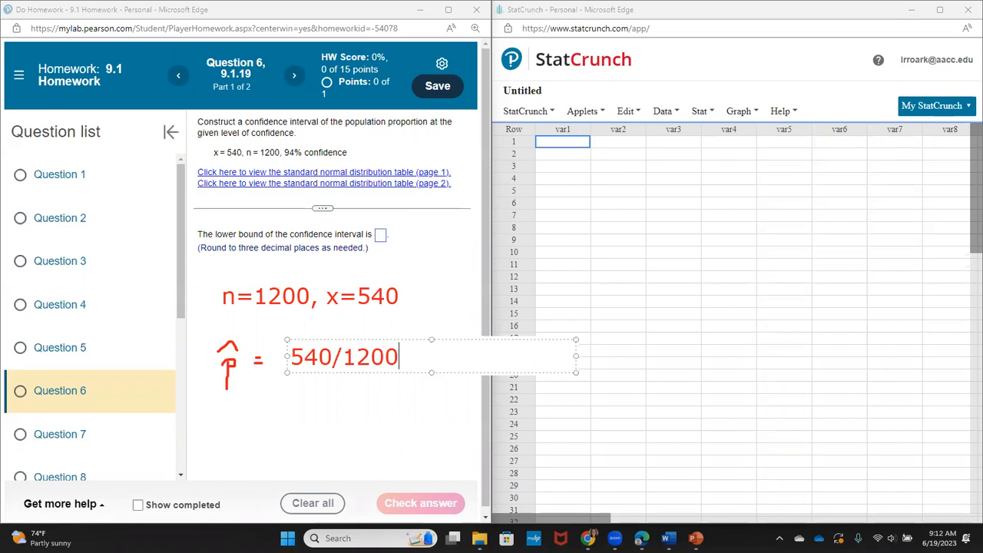
{"action": "left_click", "coordinate": [337, 400]}
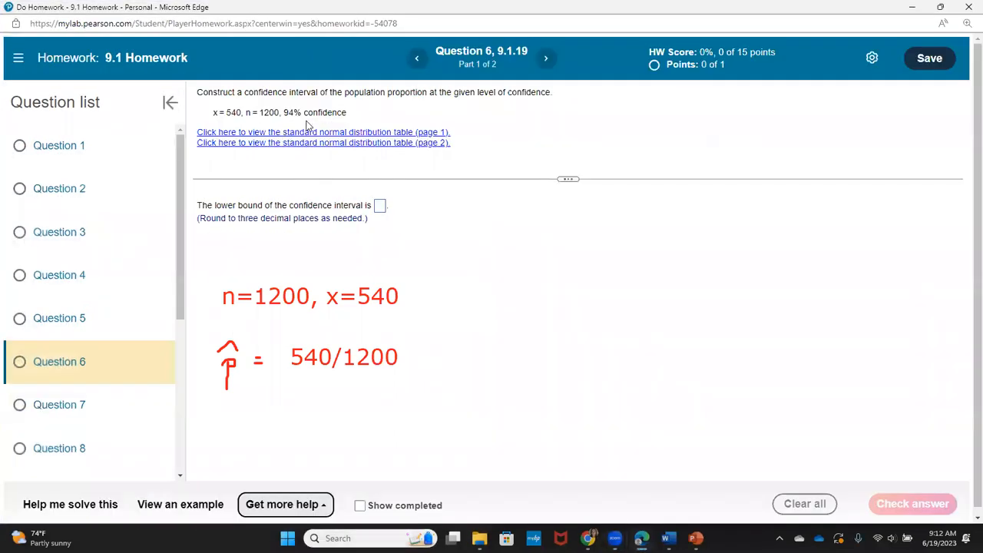
Examine page 1 of the standard normal distribution table linked in the question, and close it.
{"action": "left_click", "coordinate": [307, 132]}
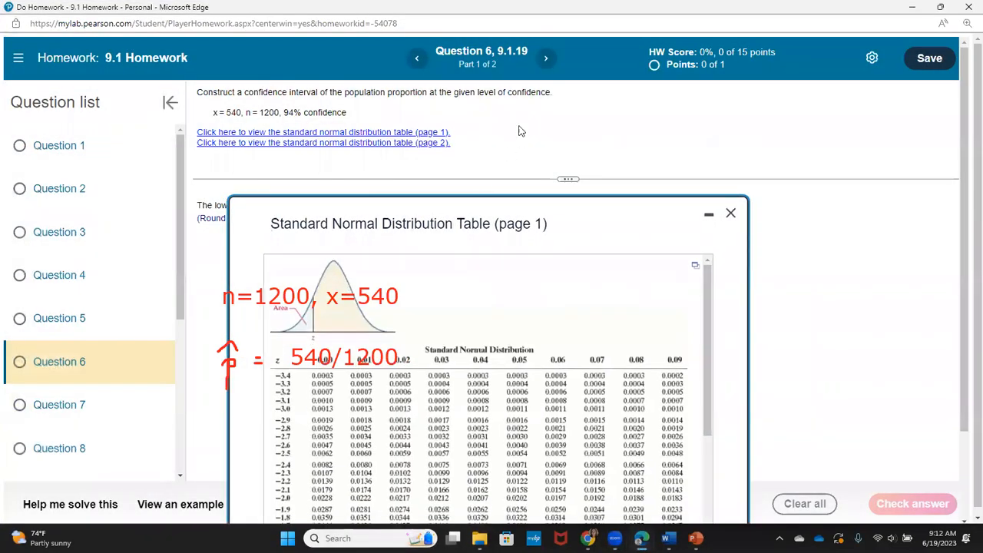
{"action": "scroll", "coordinate": [653, 323], "scroll_direction": "down", "scroll_amount": 5}
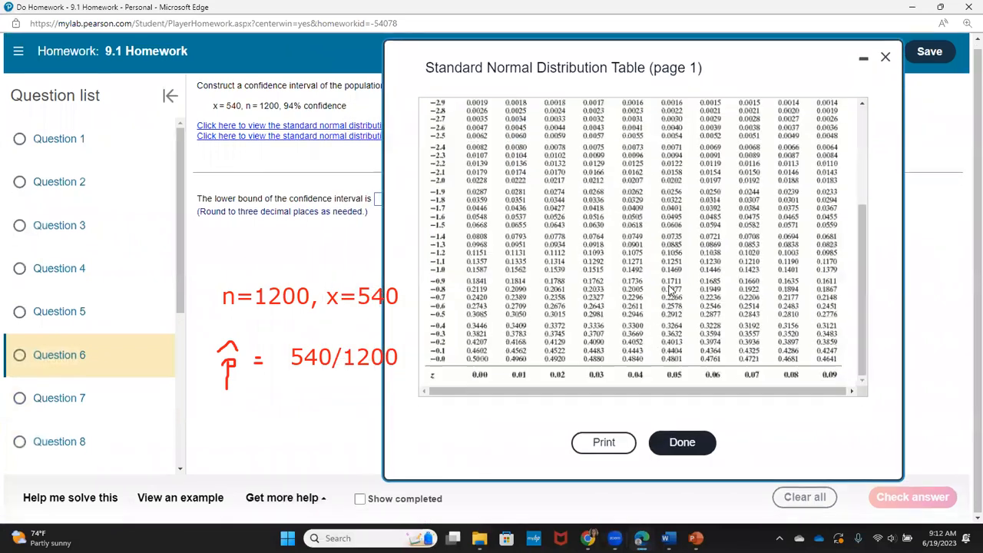
{"action": "scroll", "coordinate": [660, 285], "scroll_direction": "up", "scroll_amount": 3}
{"action": "scroll", "coordinate": [649, 281], "scroll_direction": "down", "scroll_amount": 3}
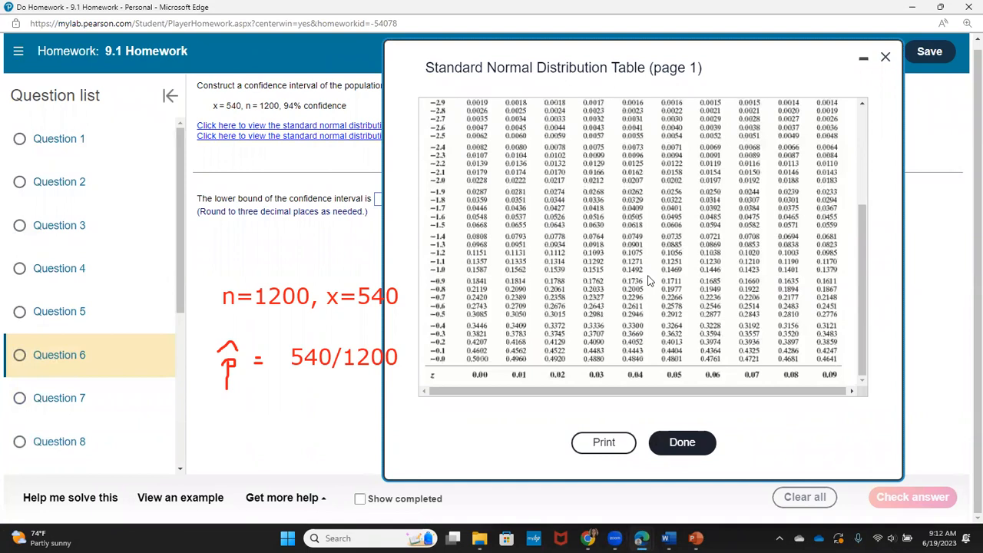
{"action": "scroll", "coordinate": [642, 284], "scroll_direction": "up", "scroll_amount": 3}
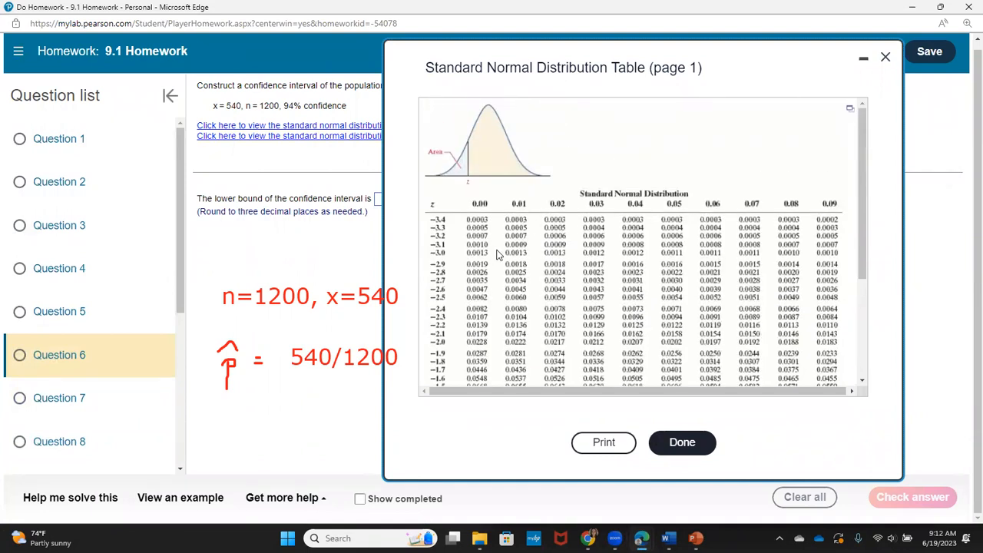
{"action": "scroll", "coordinate": [584, 263], "scroll_direction": "down", "scroll_amount": 3}
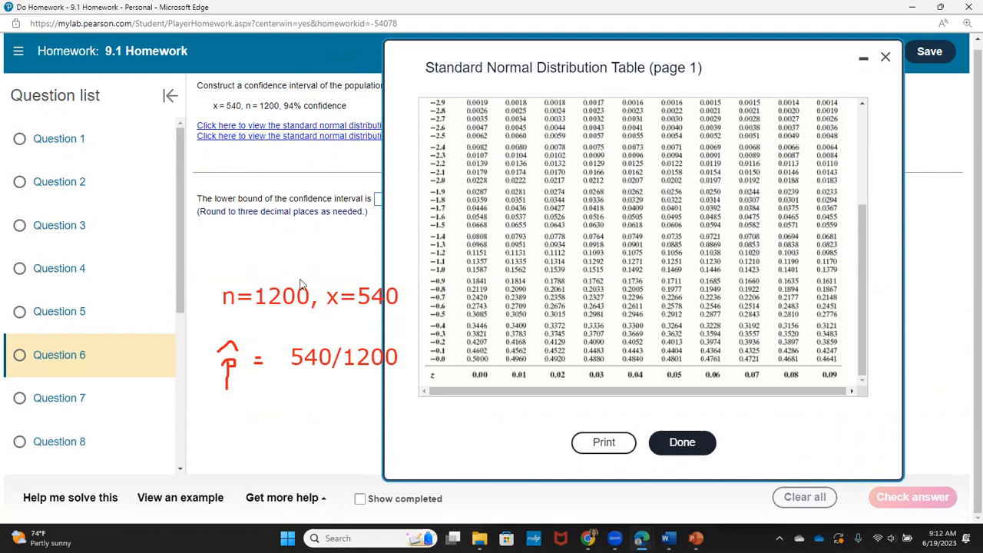
{"action": "scroll", "coordinate": [582, 241], "scroll_direction": "up", "scroll_amount": 5}
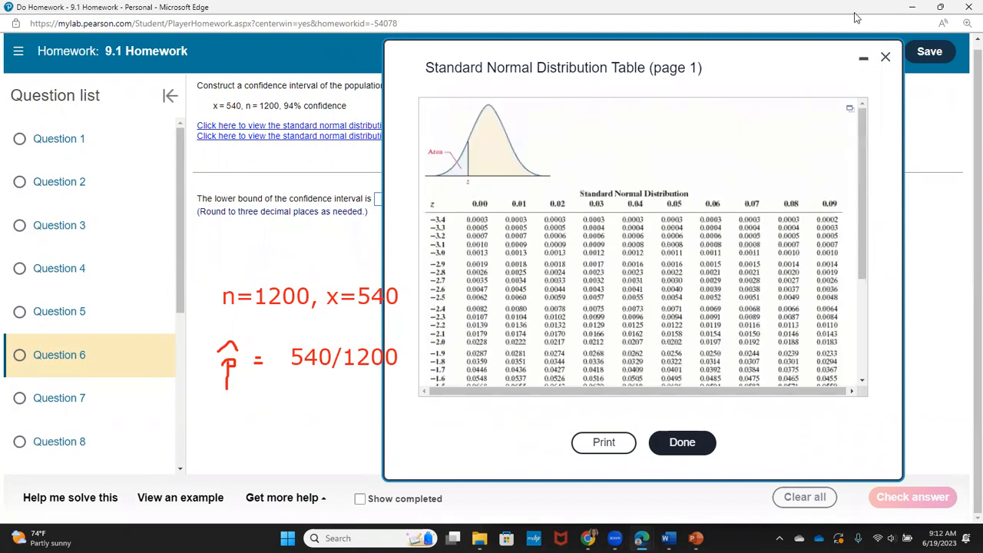
{"action": "left_click", "coordinate": [884, 56]}
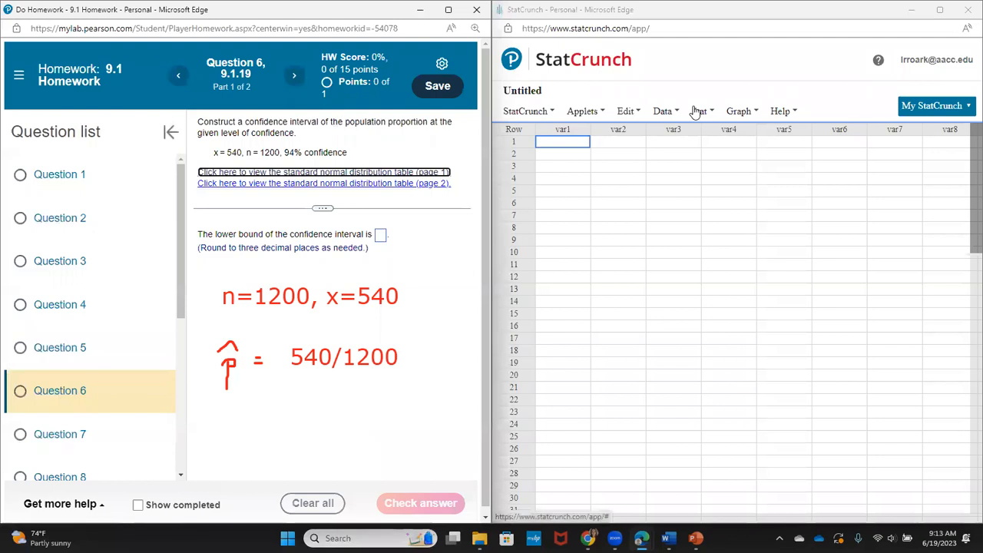
Start a one-sample proportion analysis from summary data, with 540 successes and 1200 observations.
{"action": "left_click", "coordinate": [698, 112]}
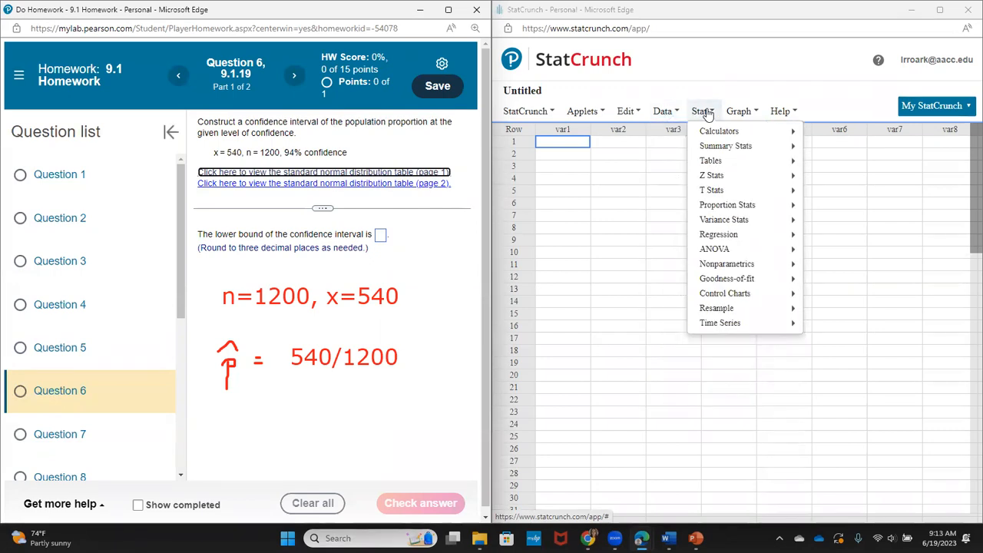
{"action": "mouse_move", "coordinate": [722, 211]}
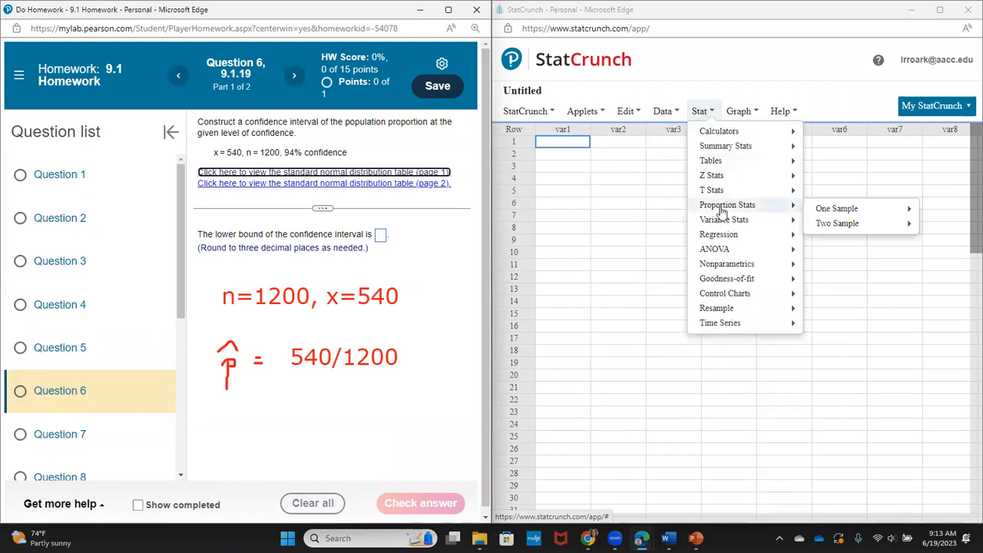
{"action": "mouse_move", "coordinate": [834, 217]}
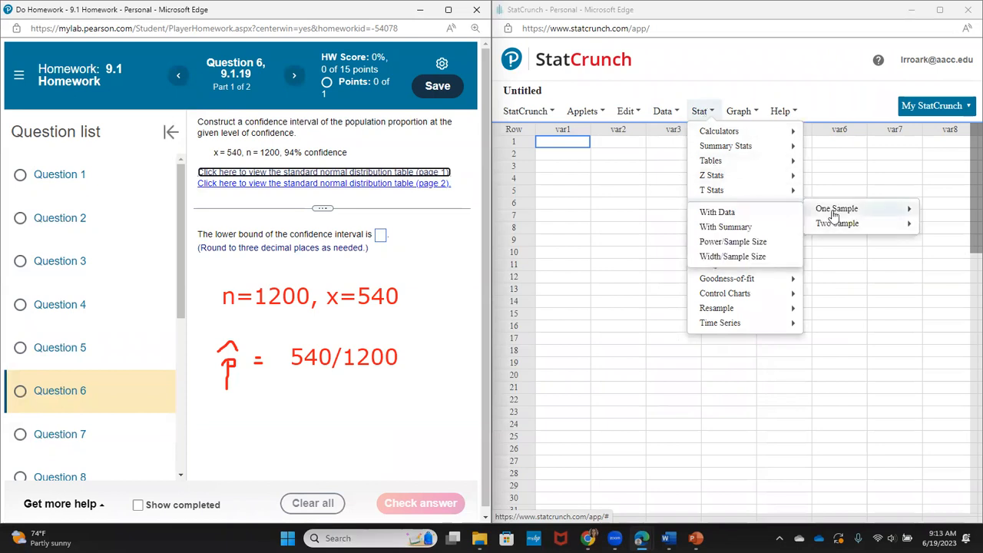
{"action": "left_click", "coordinate": [733, 232]}
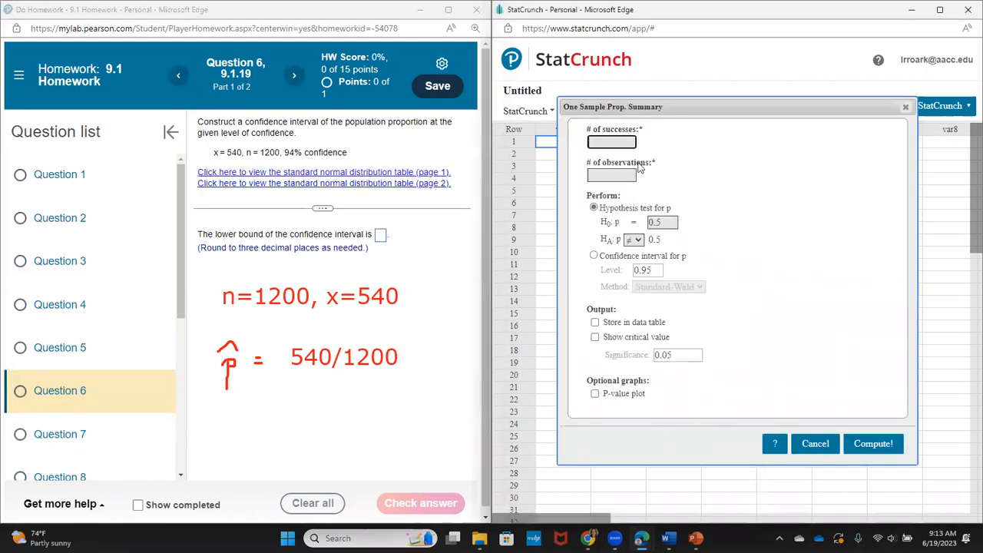
{"action": "type", "text": "540"}
{"action": "left_click", "coordinate": [608, 176]}
{"action": "type", "text": "1200"}
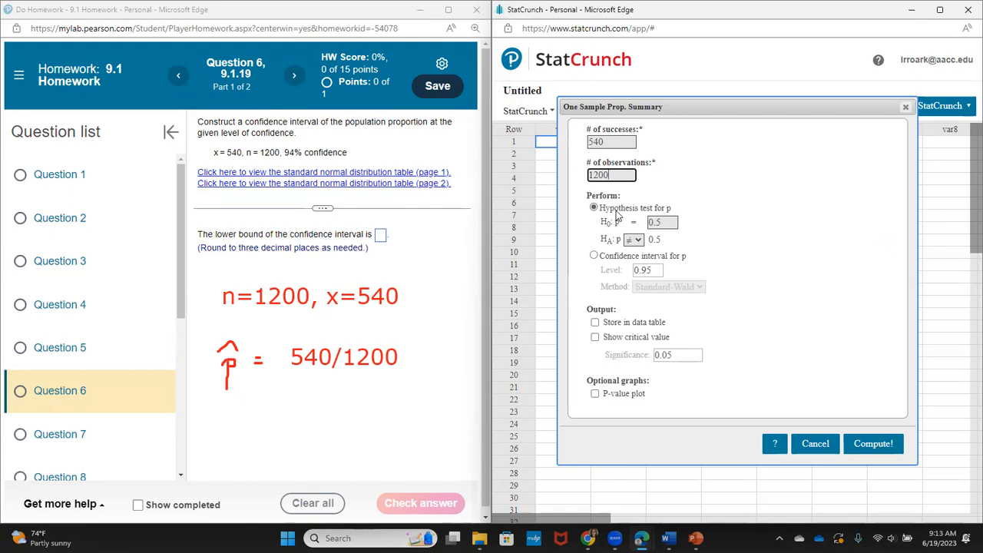
Switch the analysis to a confidence interval for p at level 0.94 and include the confidence interval plot.
{"action": "left_click", "coordinate": [593, 256]}
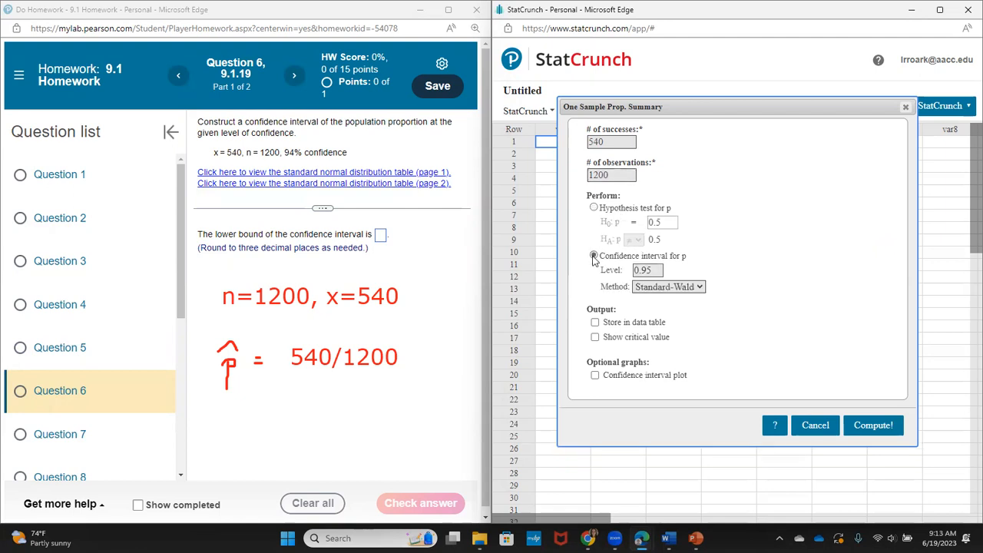
{"action": "double_click", "coordinate": [653, 268]}
{"action": "key", "text": "BackSpace"}
{"action": "type", "text": "4"}
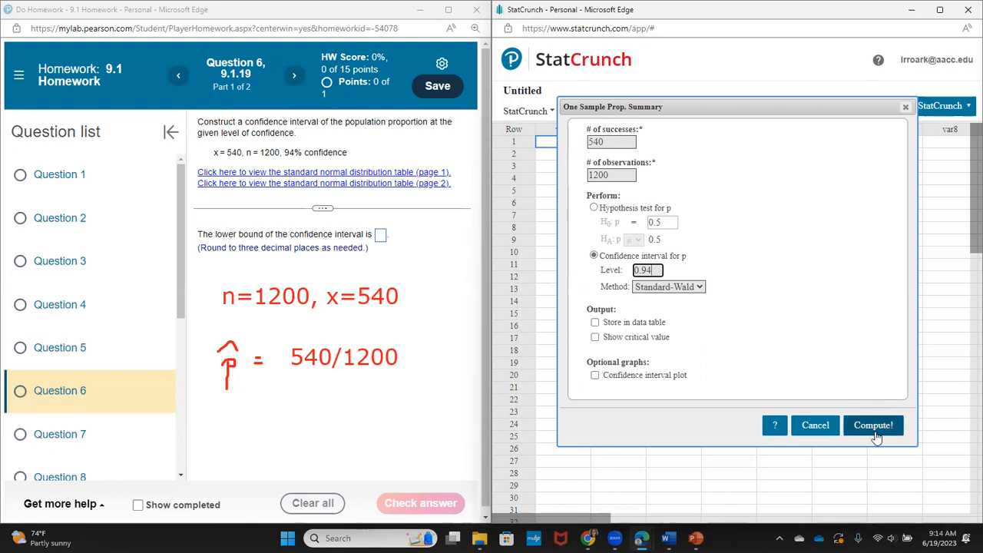
{"action": "left_click", "coordinate": [596, 376]}
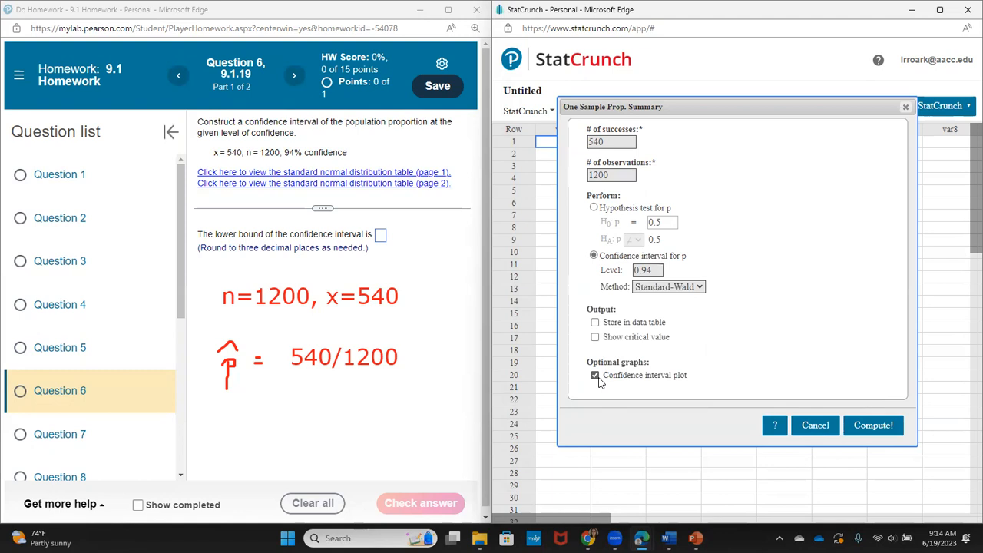
Compute the interval, then reposition and widen the results window so all the result columns fit.
{"action": "left_click", "coordinate": [874, 425]}
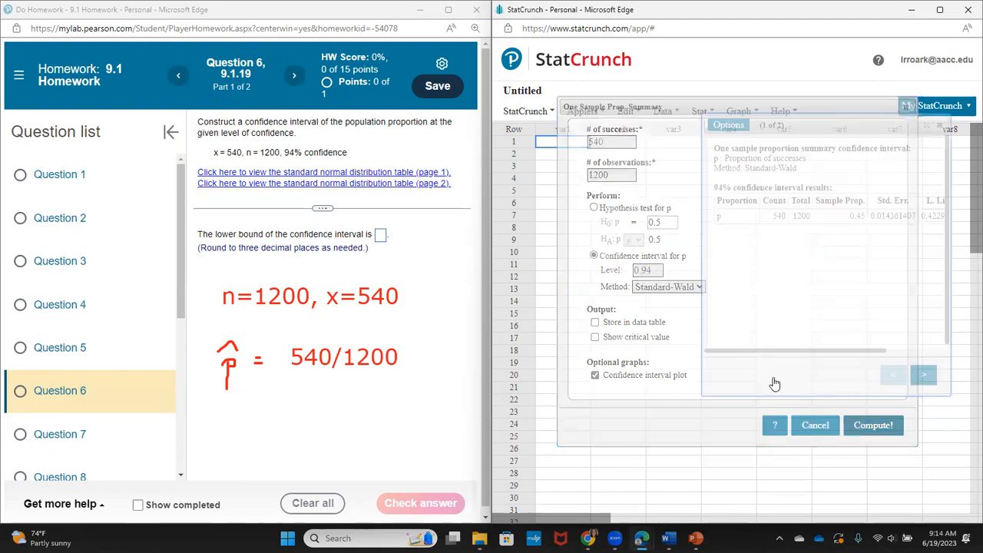
{"action": "left_click_drag", "start_coordinate": [759, 120], "coordinate": [588, 93]}
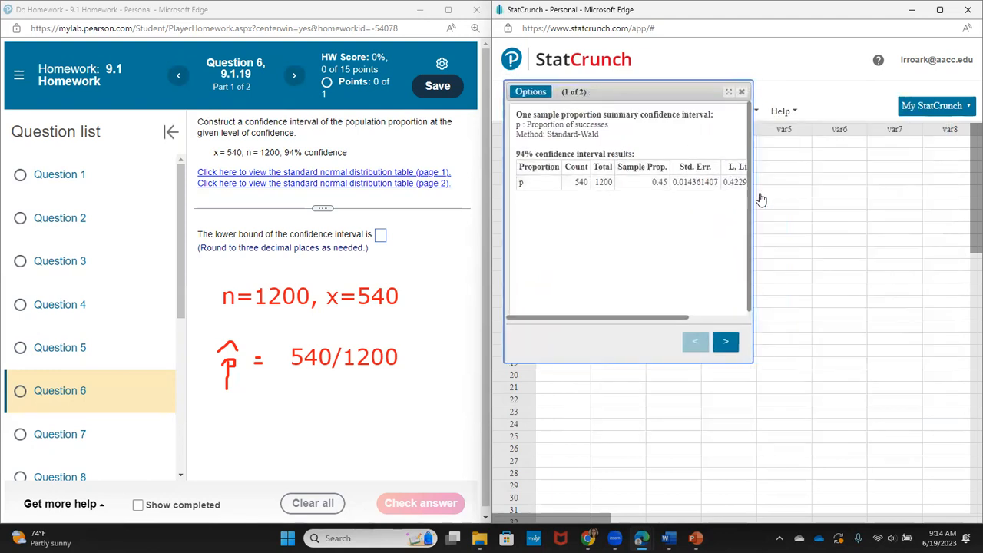
{"action": "left_click_drag", "start_coordinate": [759, 197], "coordinate": [856, 194]}
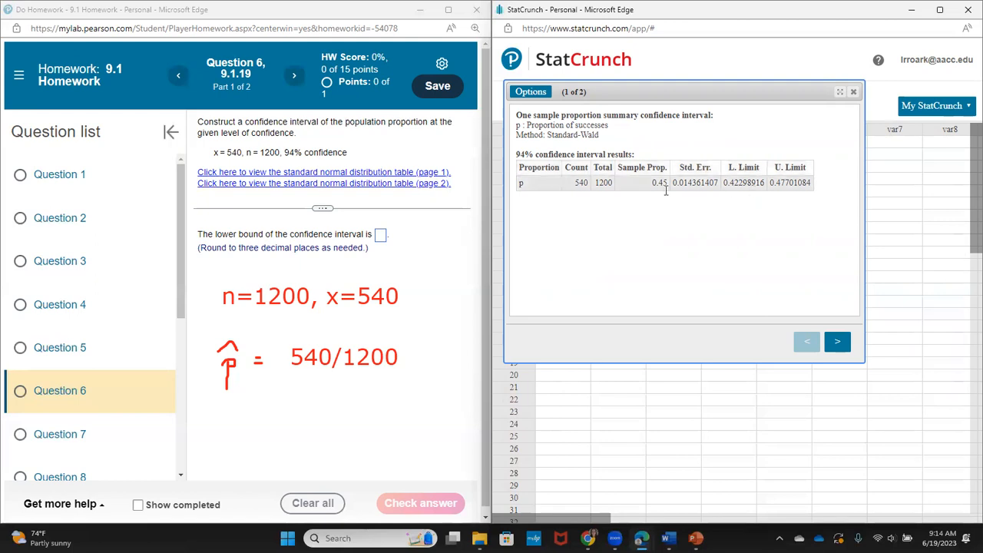
Answer .423 for the lower bound of the confidence interval, check it, and continue to the question's second part.
{"action": "left_click", "coordinate": [386, 244]}
{"action": "left_click", "coordinate": [381, 238]}
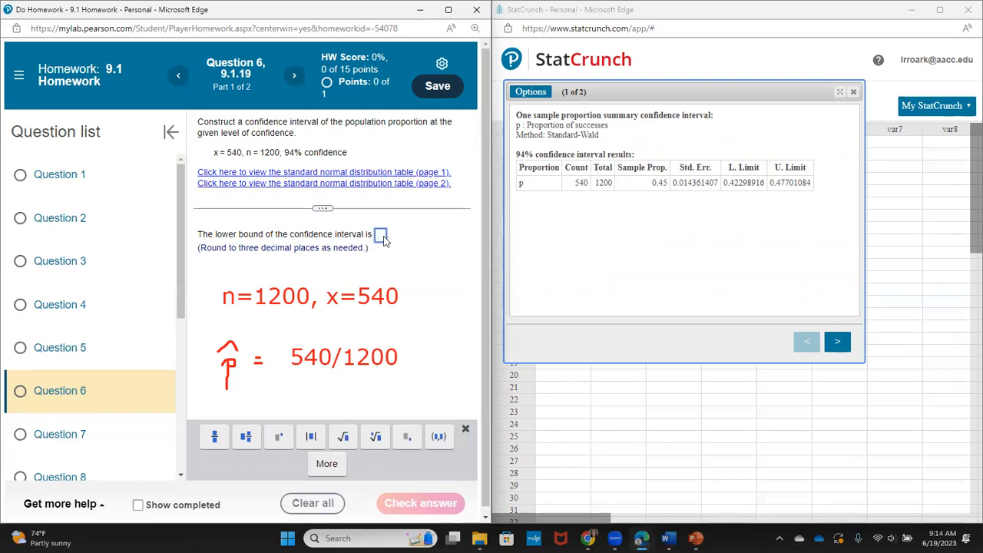
{"action": "type", "text": ".4"}
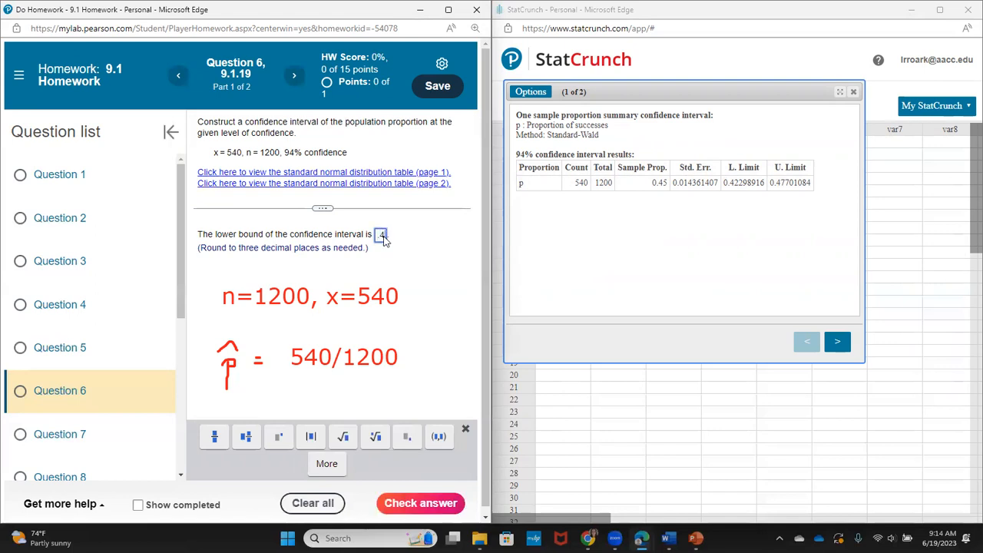
{"action": "type", "text": "23"}
{"action": "left_click", "coordinate": [419, 503]}
{"action": "left_click", "coordinate": [247, 309]}
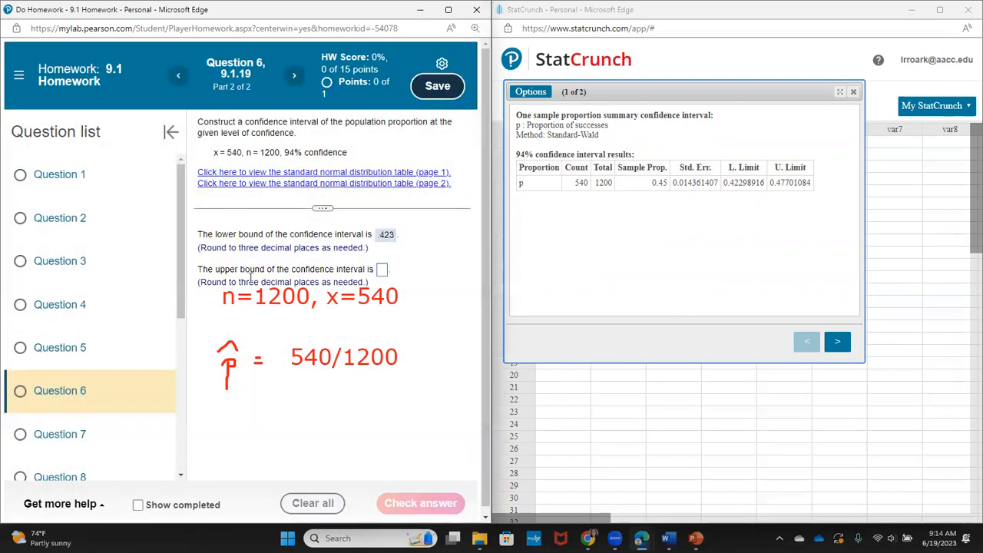
Answer .477 for the upper bound of the confidence interval, check it, and continue past the feedback.
{"action": "left_click", "coordinate": [382, 270]}
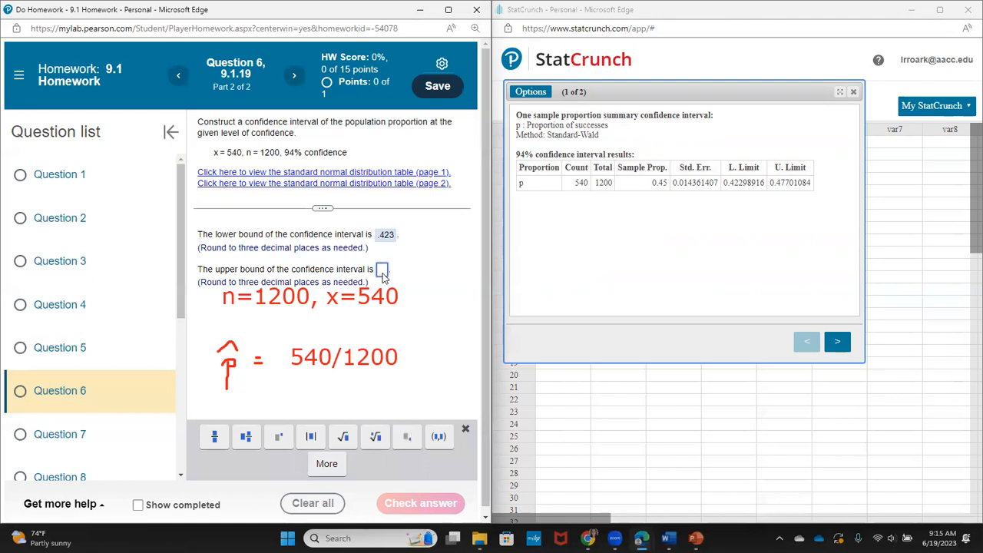
{"action": "type", "text": ".477"}
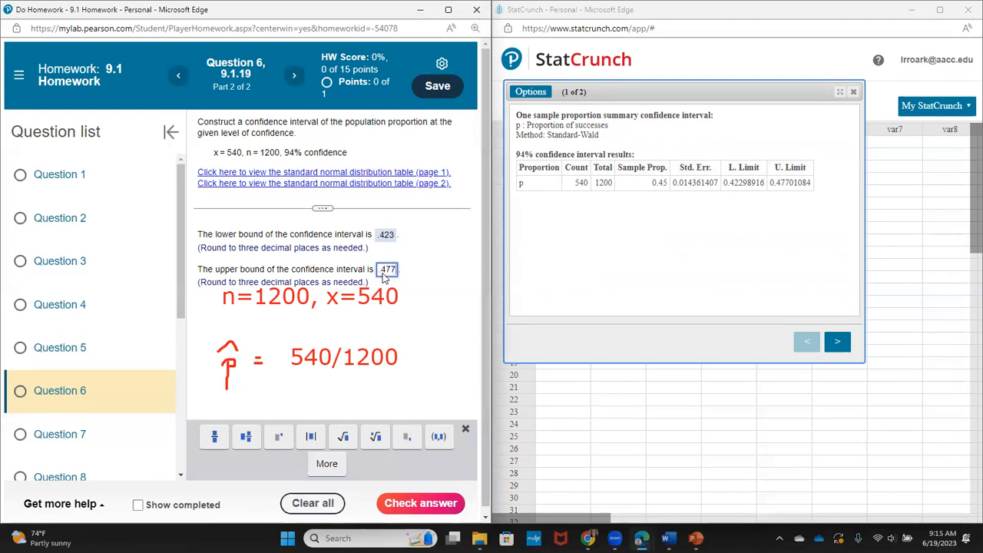
{"action": "left_click", "coordinate": [412, 505]}
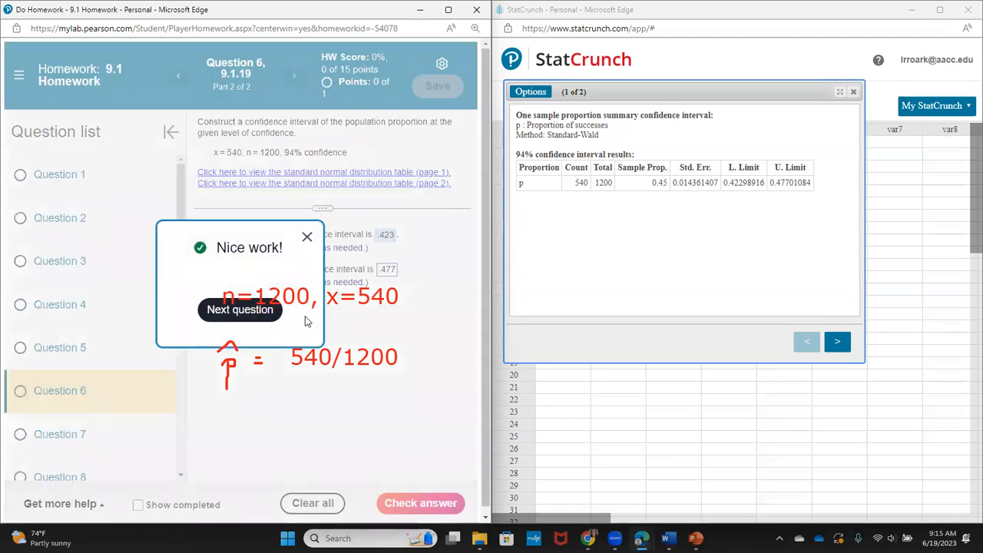
{"action": "left_click", "coordinate": [239, 310]}
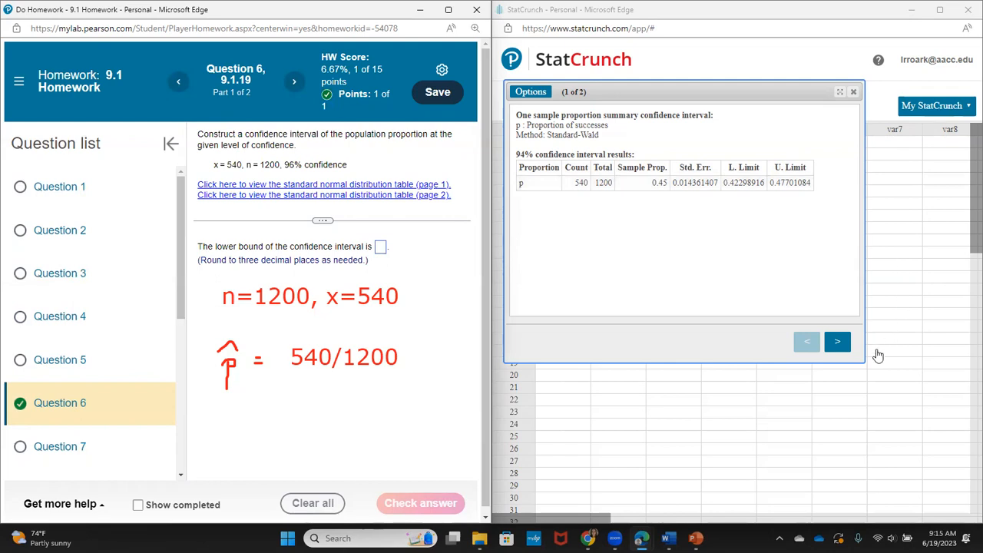
Maximize the StatCrunch results and compare the 94% confidence interval plot with the table's sample proportion and limits.
{"action": "left_click", "coordinate": [837, 343]}
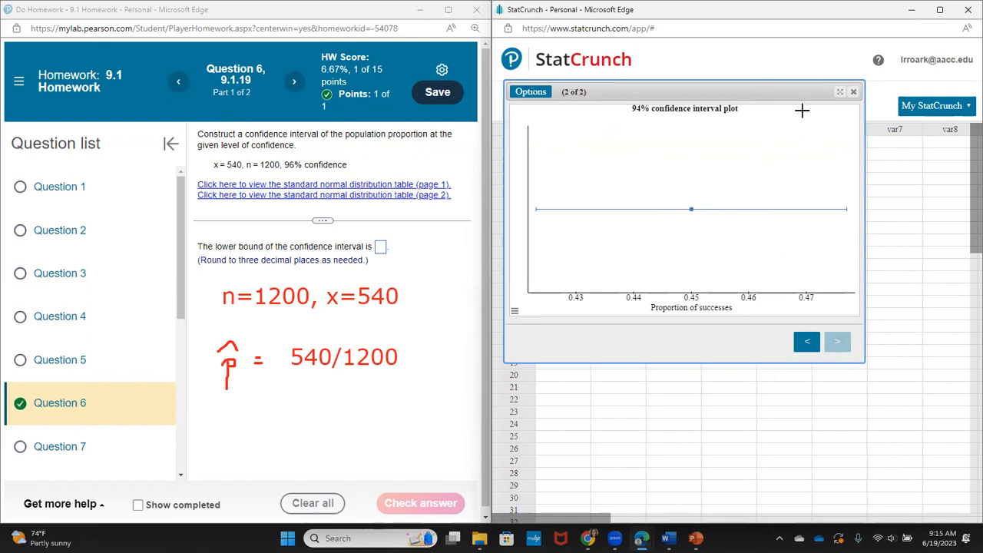
{"action": "left_click", "coordinate": [837, 93]}
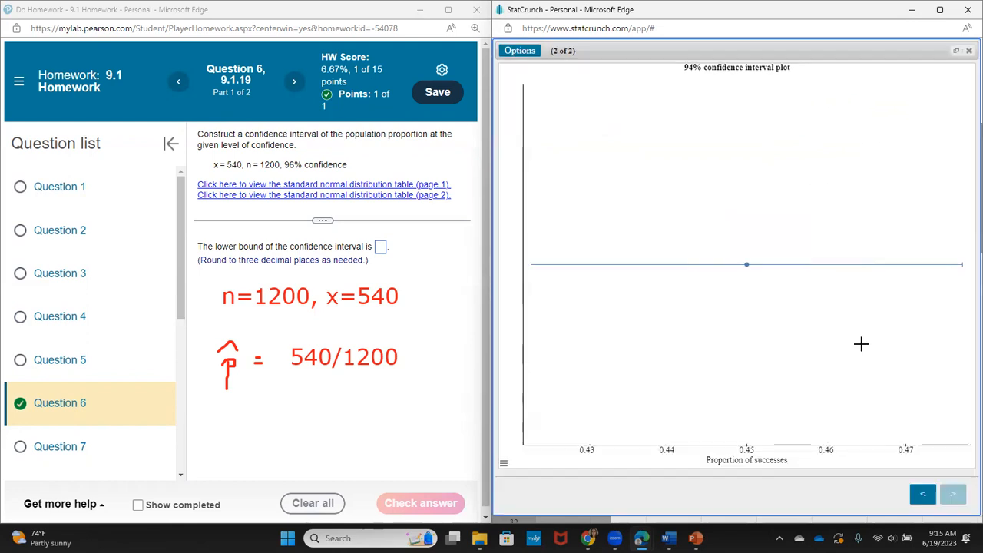
{"action": "left_click", "coordinate": [919, 496]}
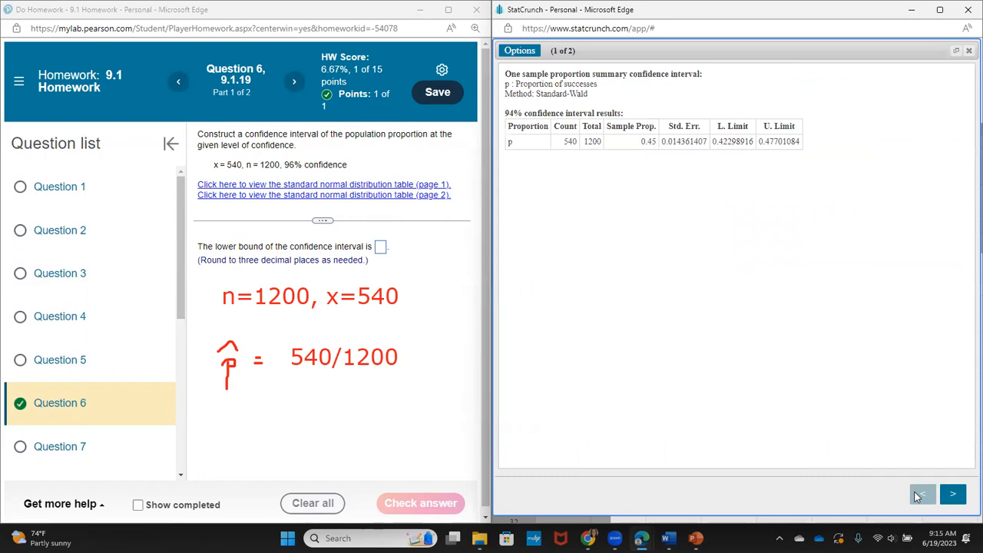
{"action": "left_click", "coordinate": [952, 493]}
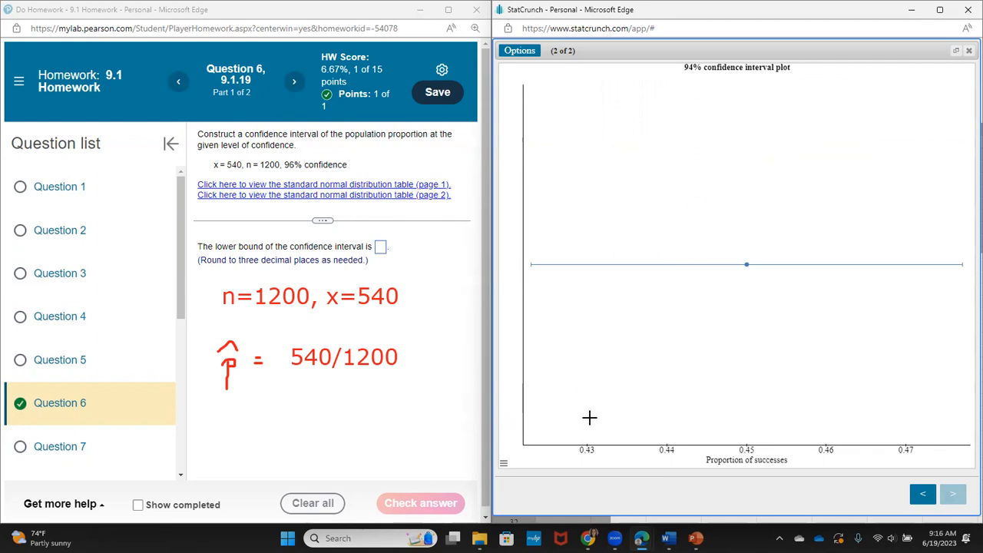
{"action": "left_click", "coordinate": [922, 493]}
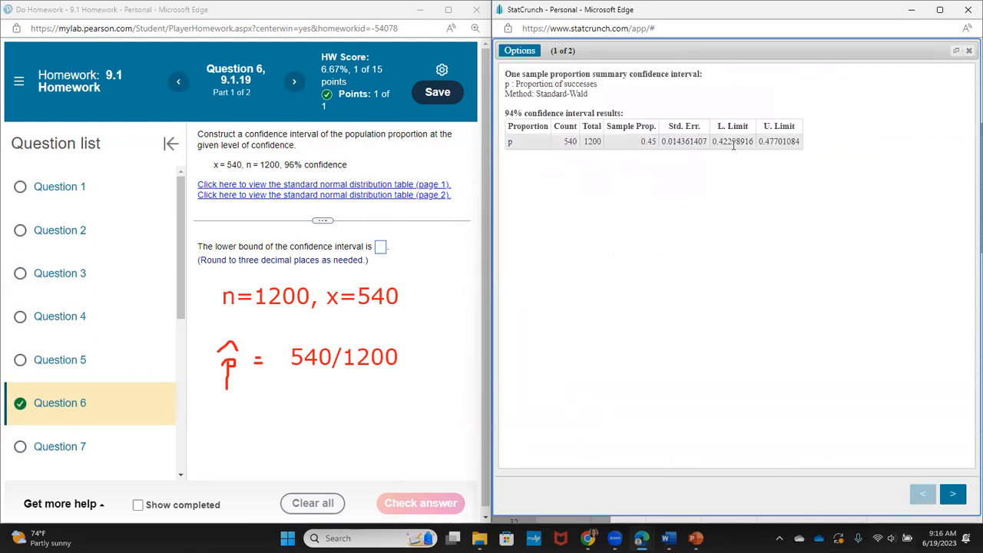
{"action": "left_click", "coordinate": [953, 495]}
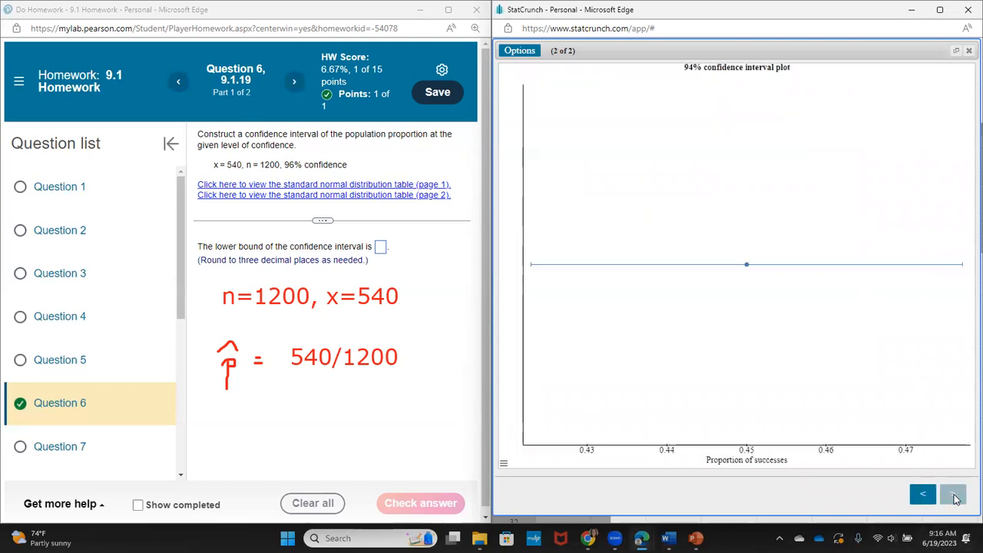
Return the StatCrunch results to the summary table and maximize the homework window.
{"action": "left_click", "coordinate": [376, 246]}
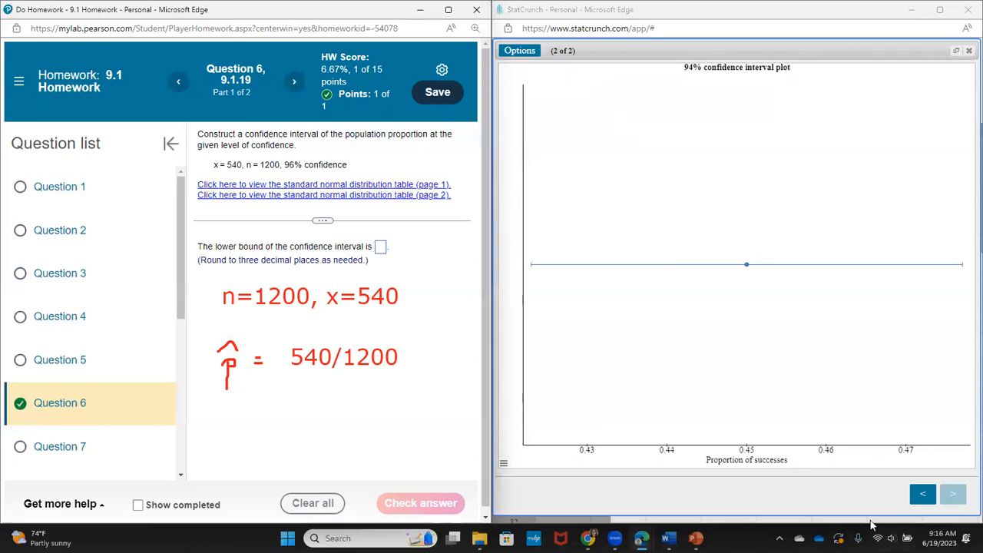
{"action": "left_click", "coordinate": [923, 494]}
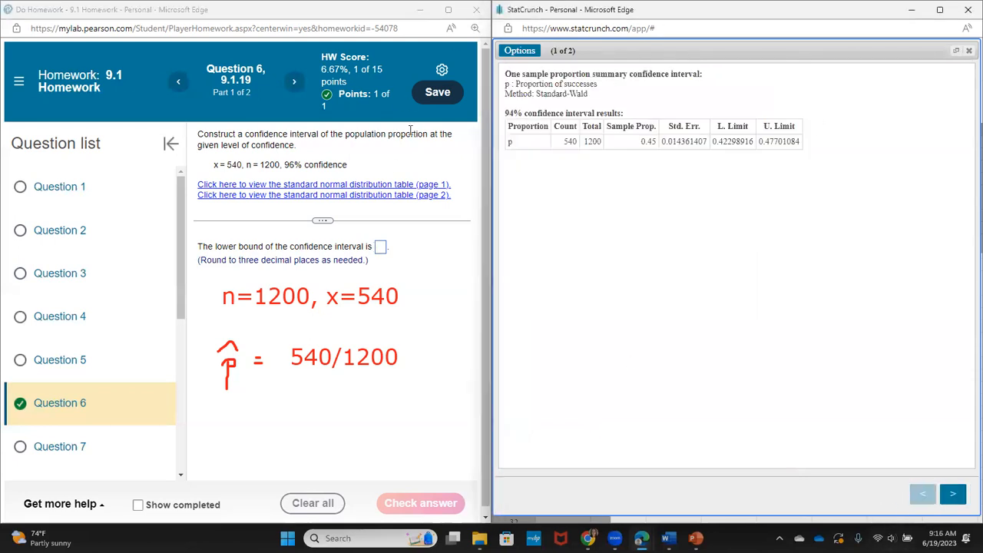
{"action": "left_click", "coordinate": [448, 10]}
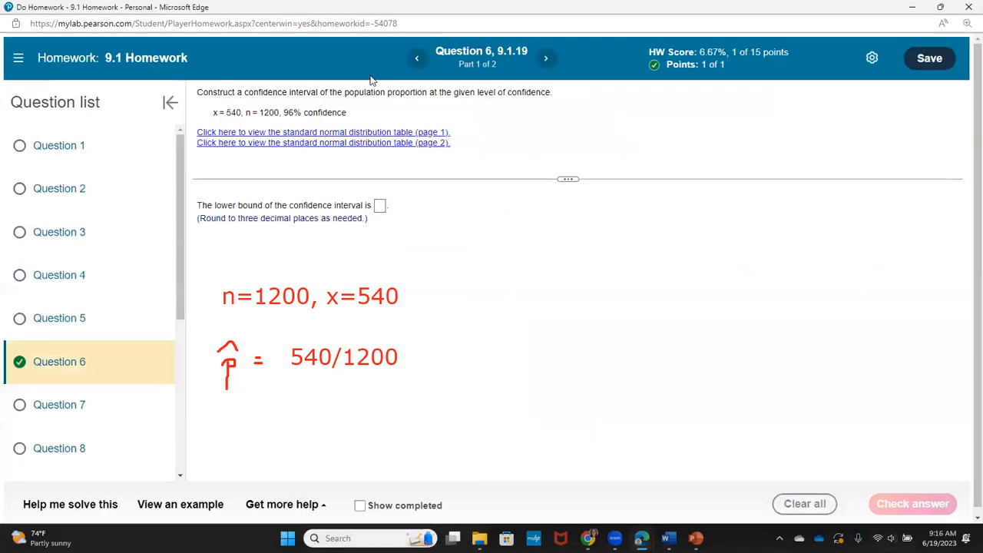